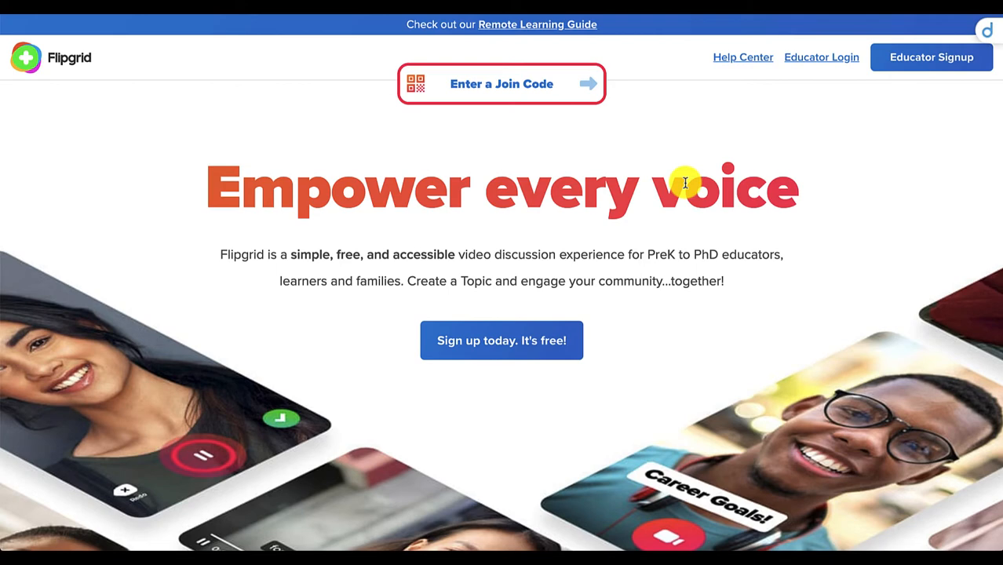
Step: Log in as an educator and set up a private group named "Of Mice and Men" that students join by school email
left_click(807, 65)
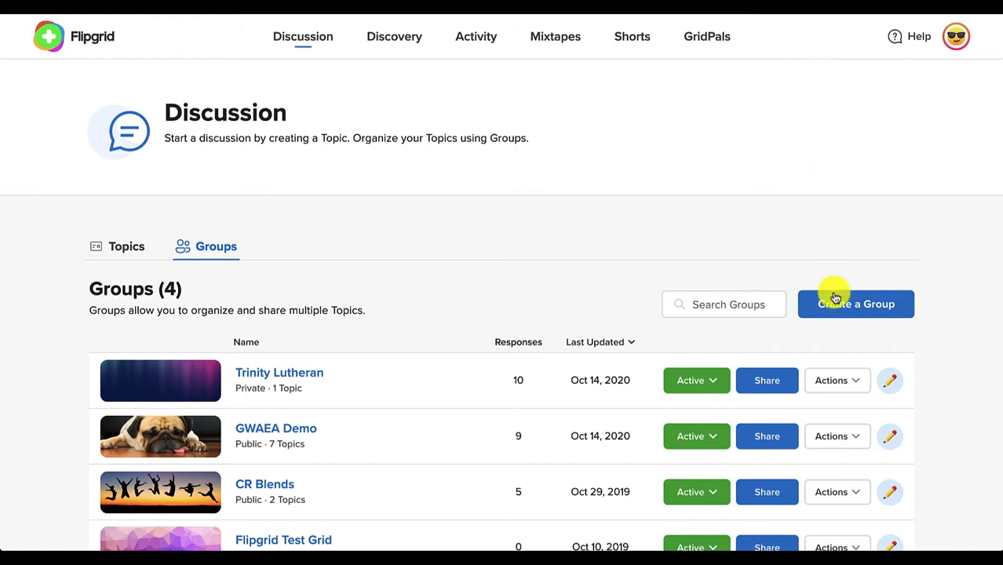
left_click(854, 305)
left_click(855, 305)
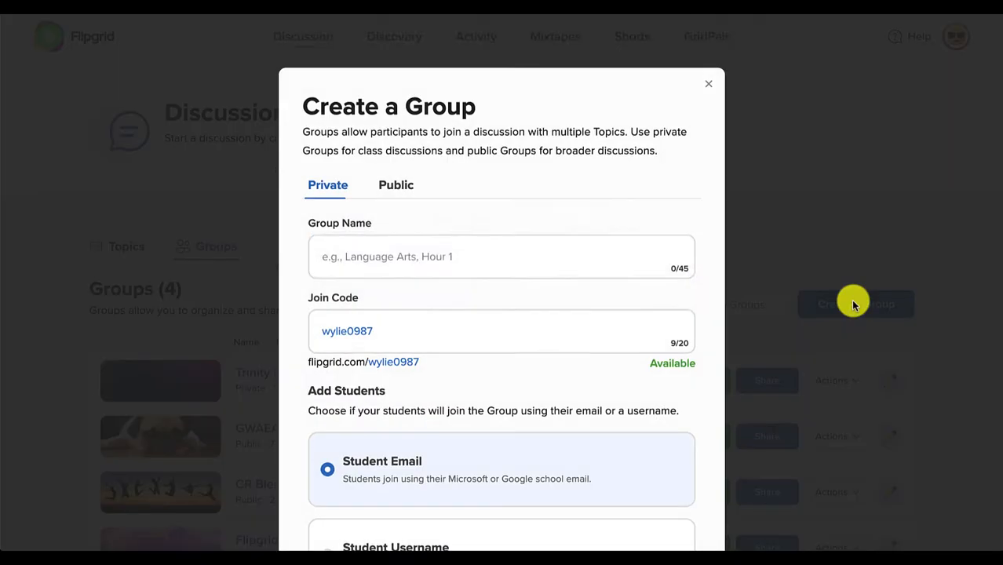
type("Of Mice and Men")
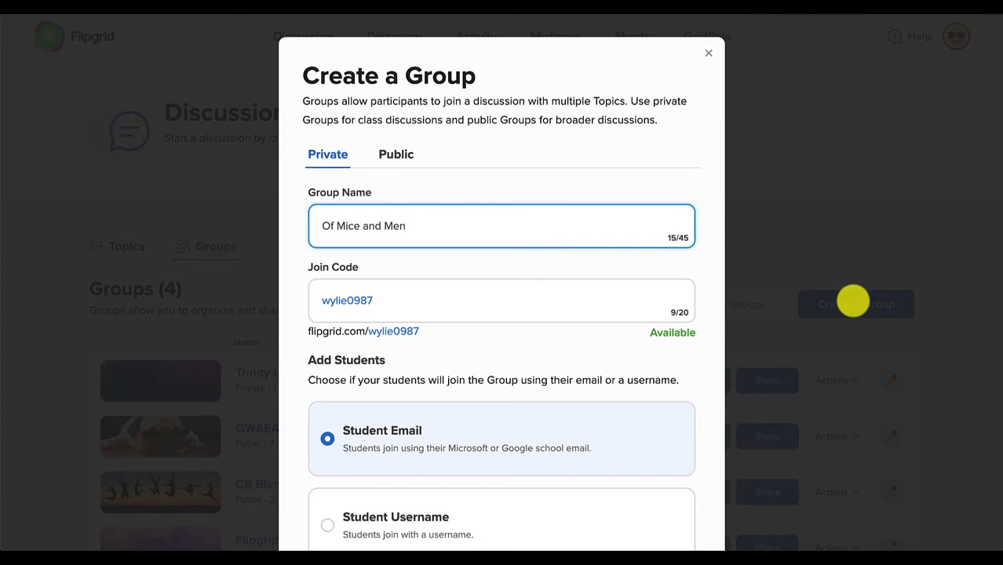
scroll(854, 301, "down", 1)
scroll(854, 302, "down", 2)
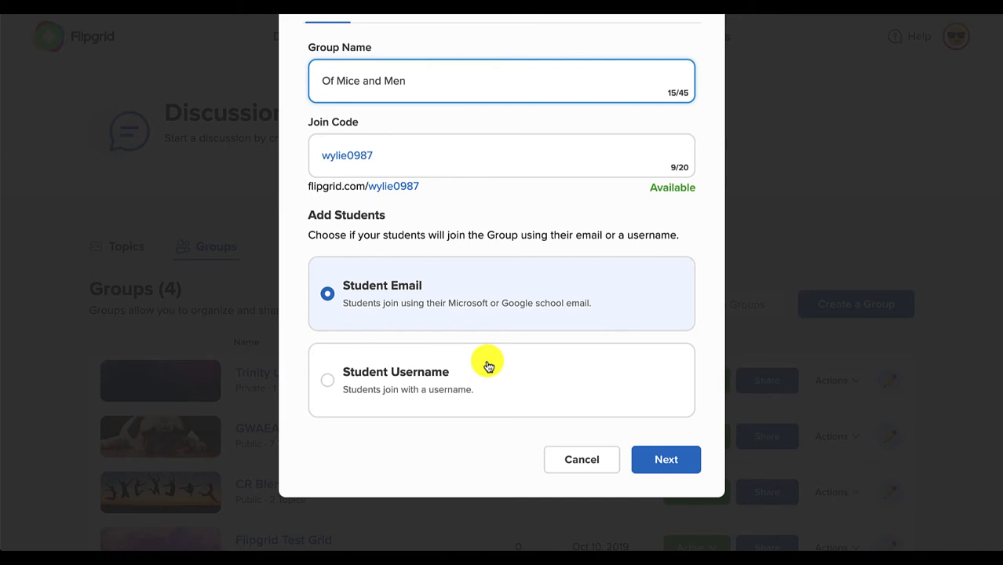
left_click(692, 457)
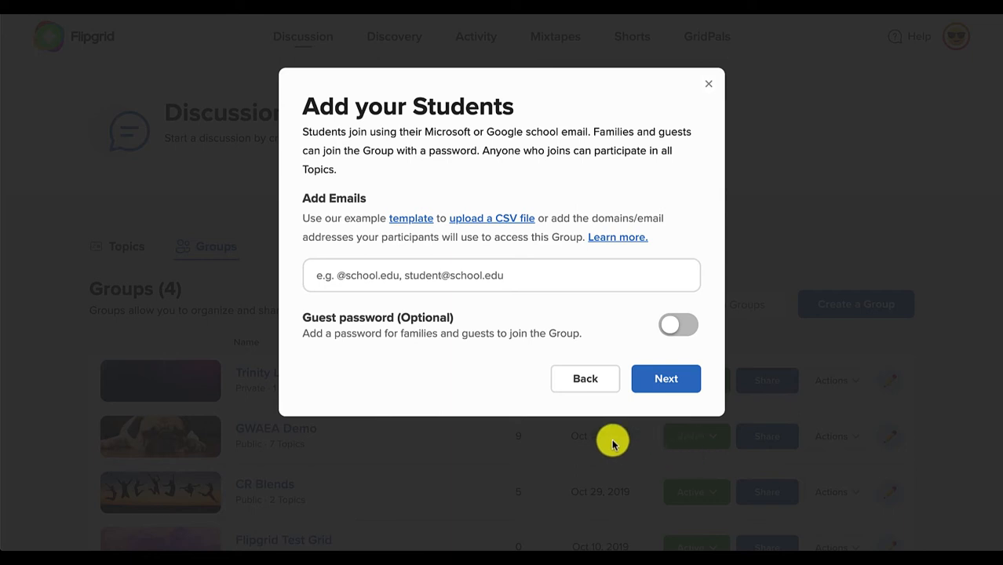
left_click(409, 271)
type("@gwaea.org")
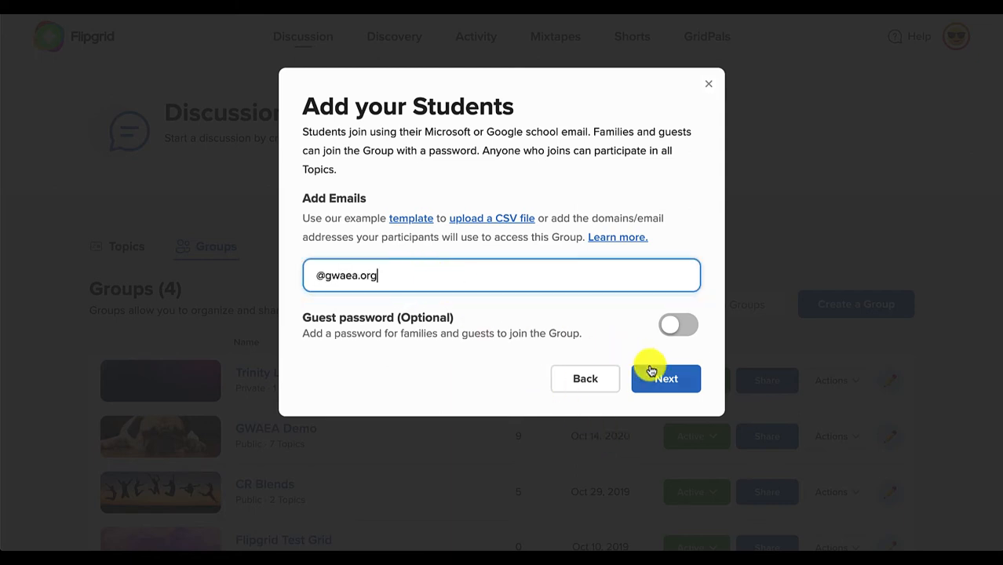
left_click(658, 377)
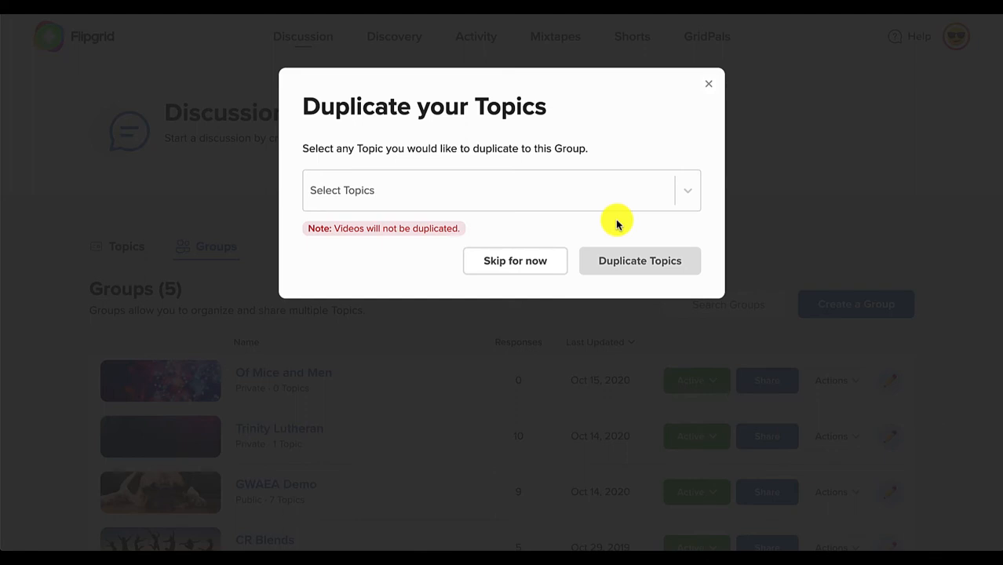
left_click(531, 264)
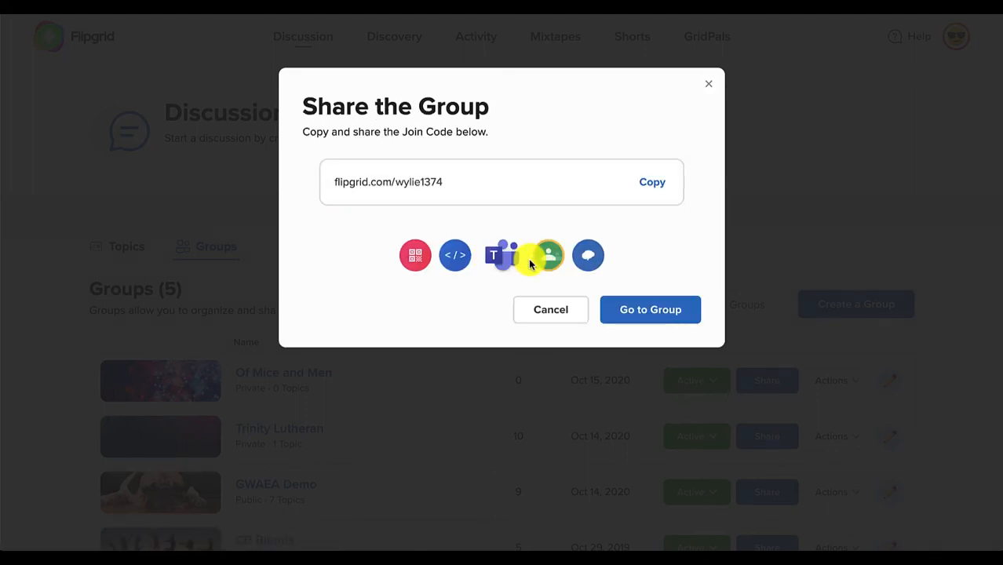
left_click(664, 309)
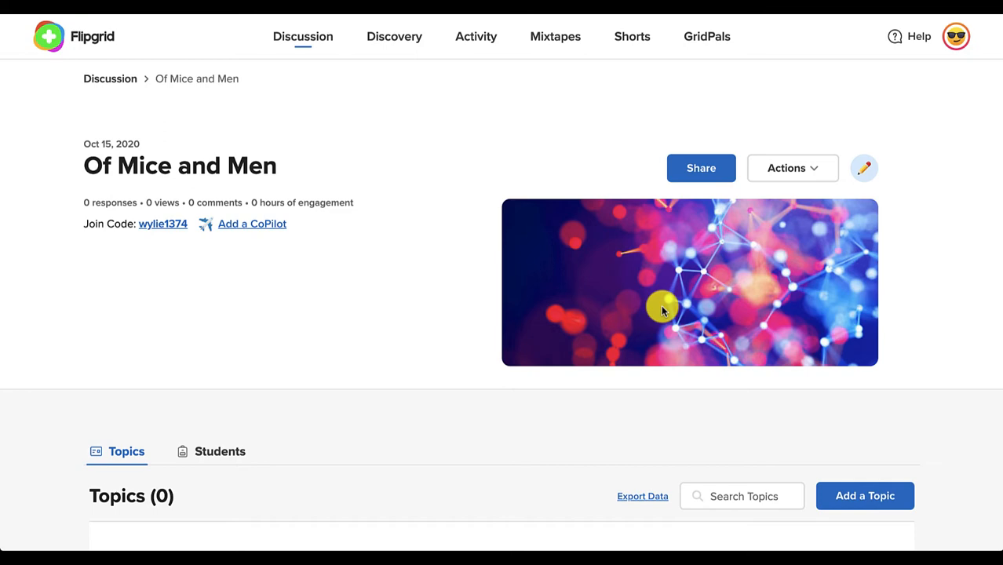
Step: Start a topic titled "Foreshadowing" with a prompt to watch the video and explain Steinbeck's use of foreshadowing in Of Mice and Men
scroll(662, 309, "down", 3)
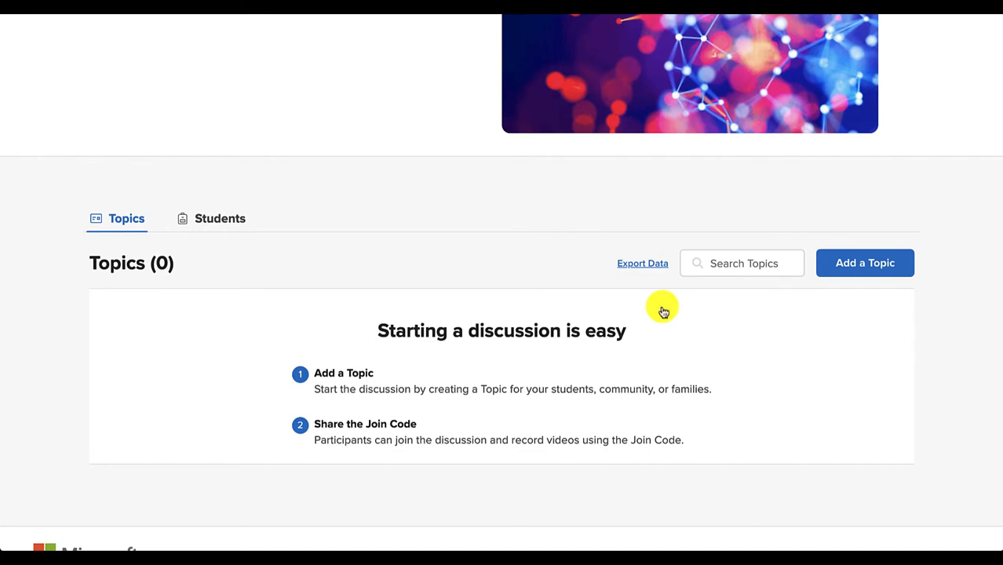
left_click(840, 255)
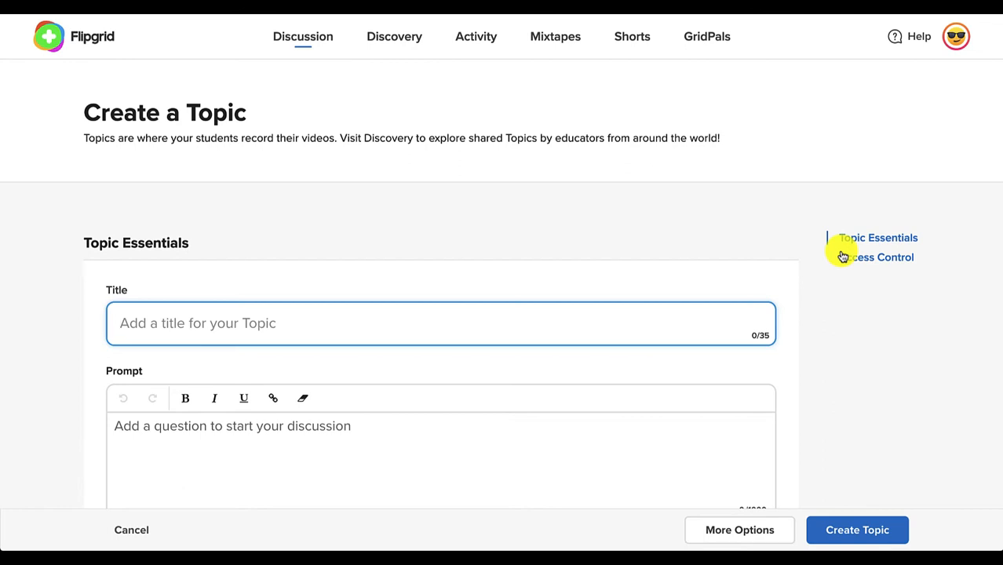
type("Foreshadowing")
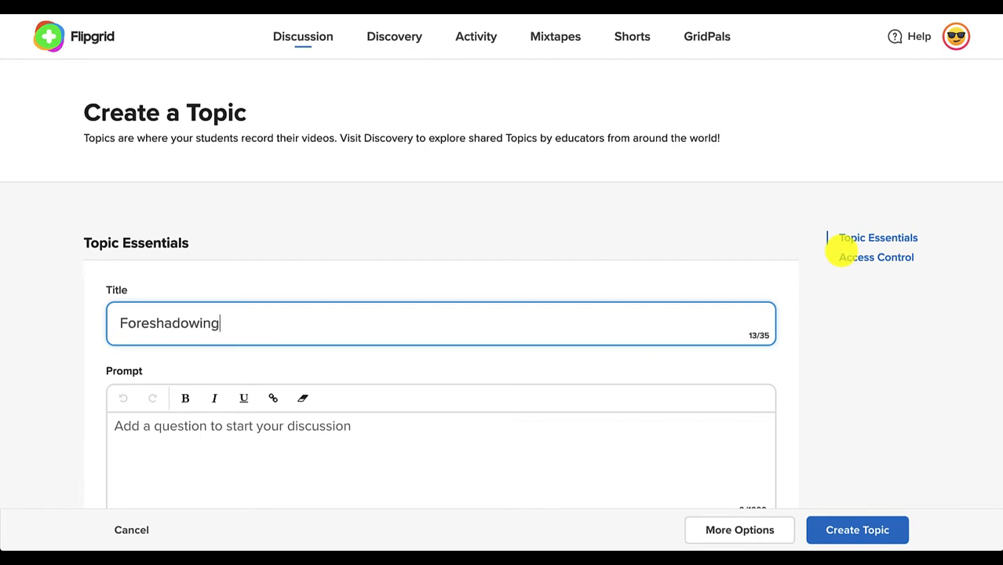
scroll(841, 251, "down", 2)
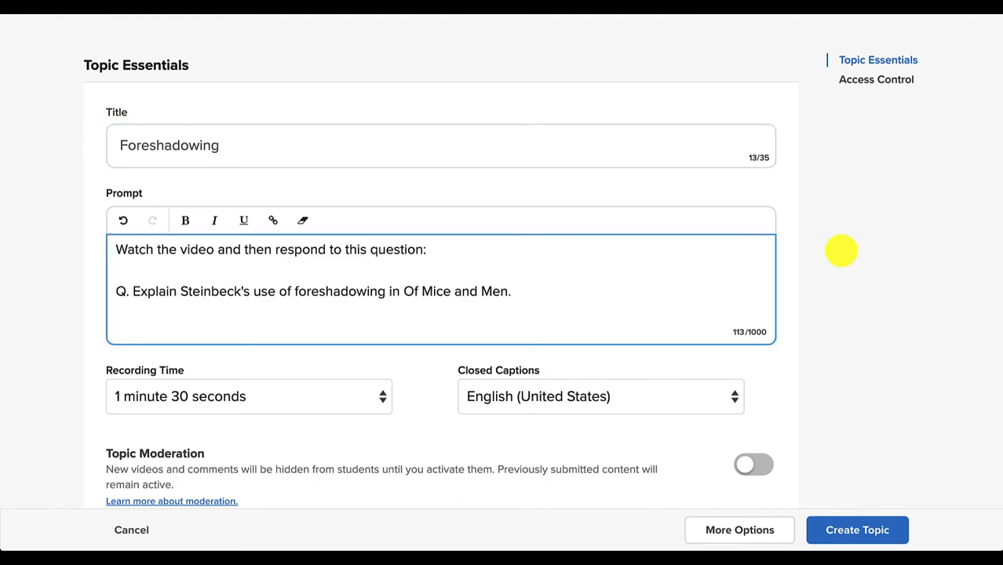
Step: Review the recording time choices, keep 1 minute 30 seconds, and turn on Topic Moderation
left_click(366, 398)
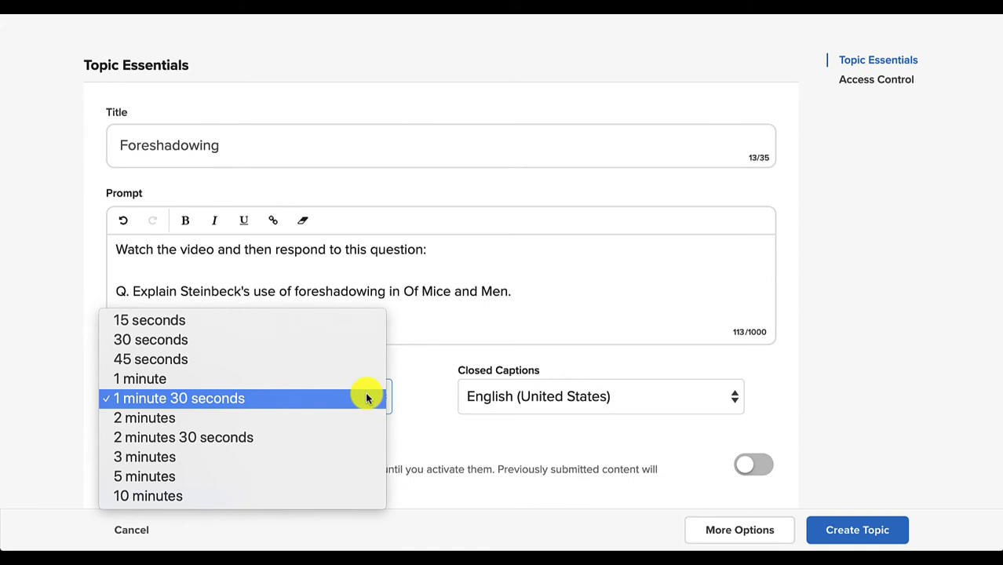
left_click(419, 396)
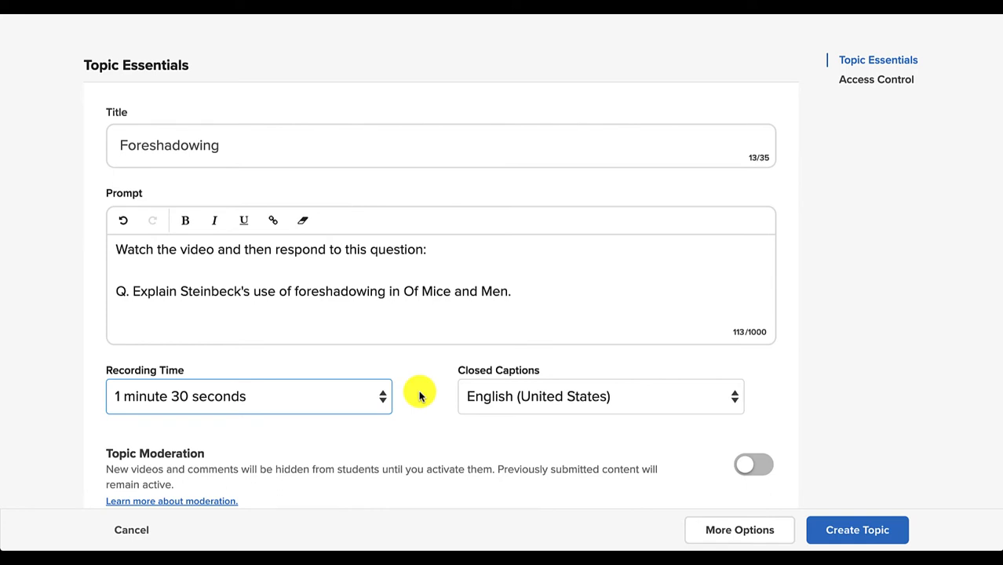
scroll(419, 396, "down", 5)
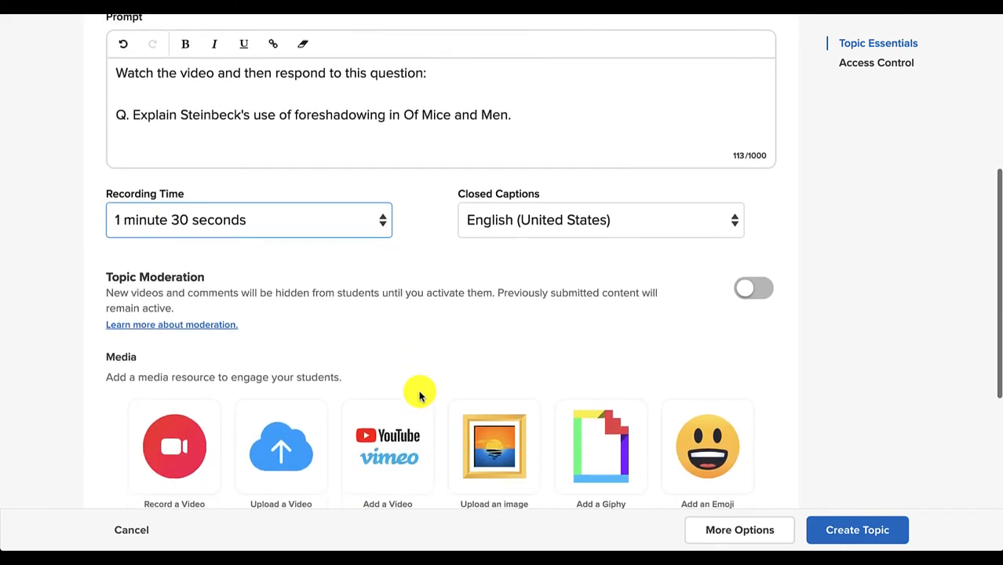
scroll(419, 396, "down", 1)
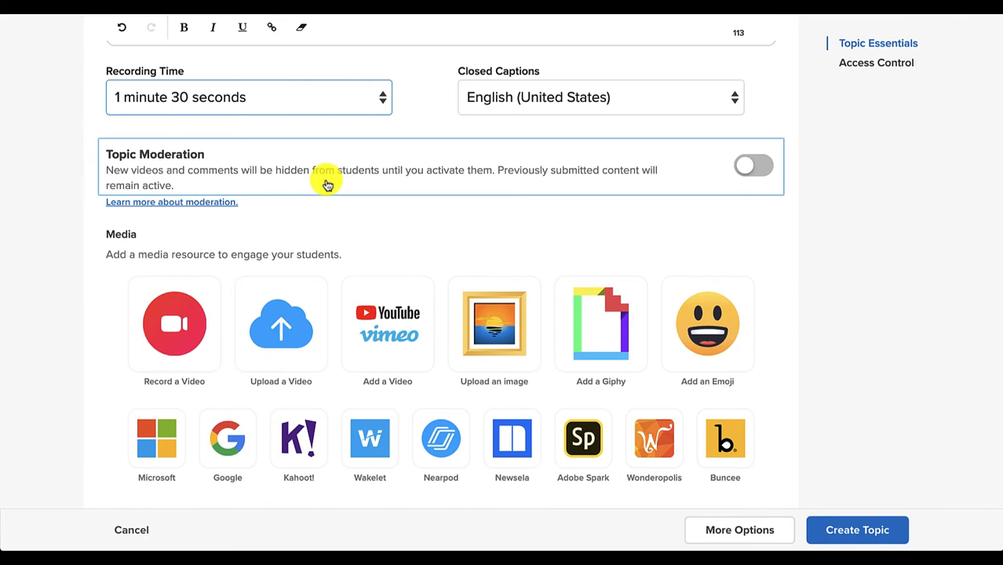
left_click(759, 170)
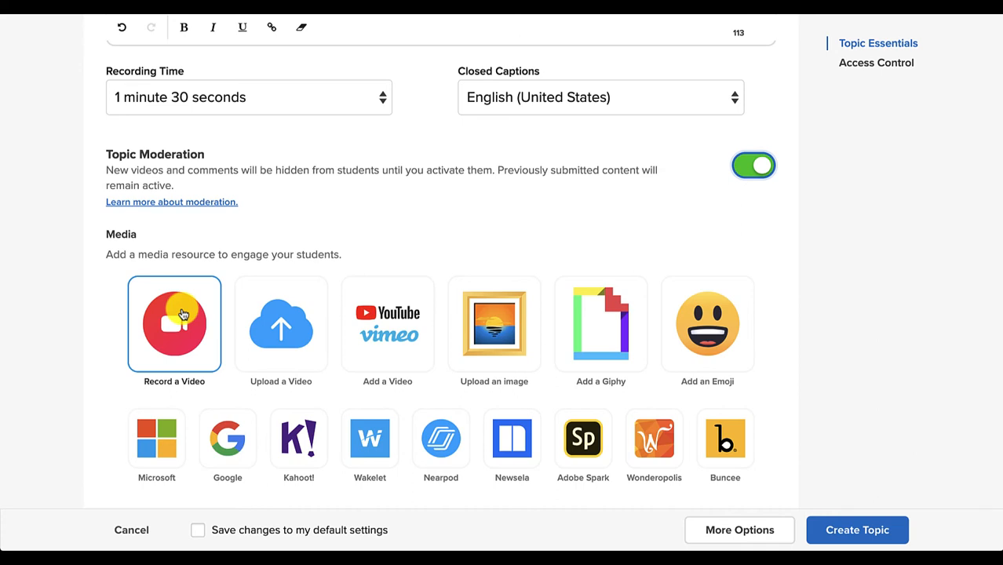
Step: Upload the video file Foreshadowing.mp4 from the Desktop as the topic's media resource
left_click(281, 315)
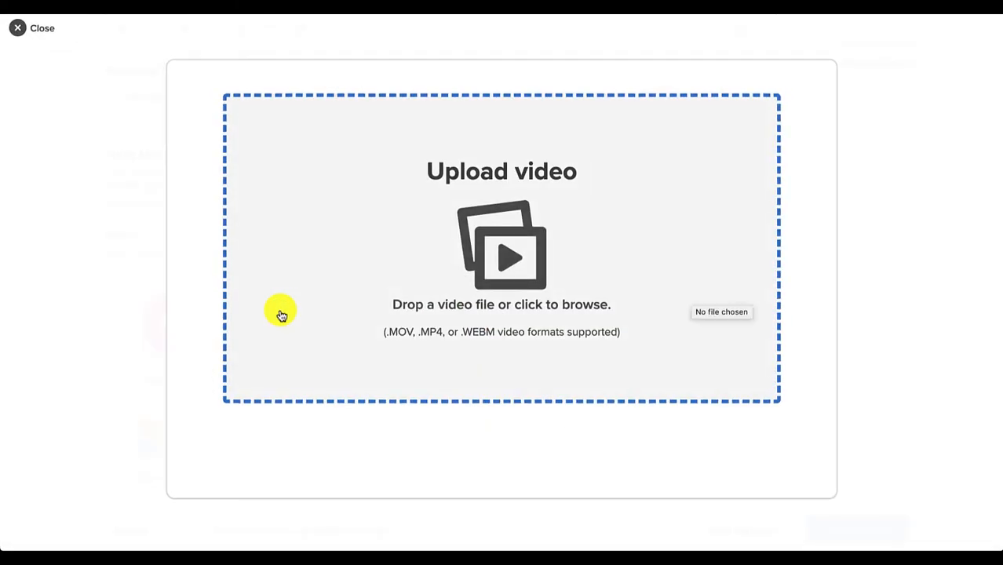
left_click(693, 297)
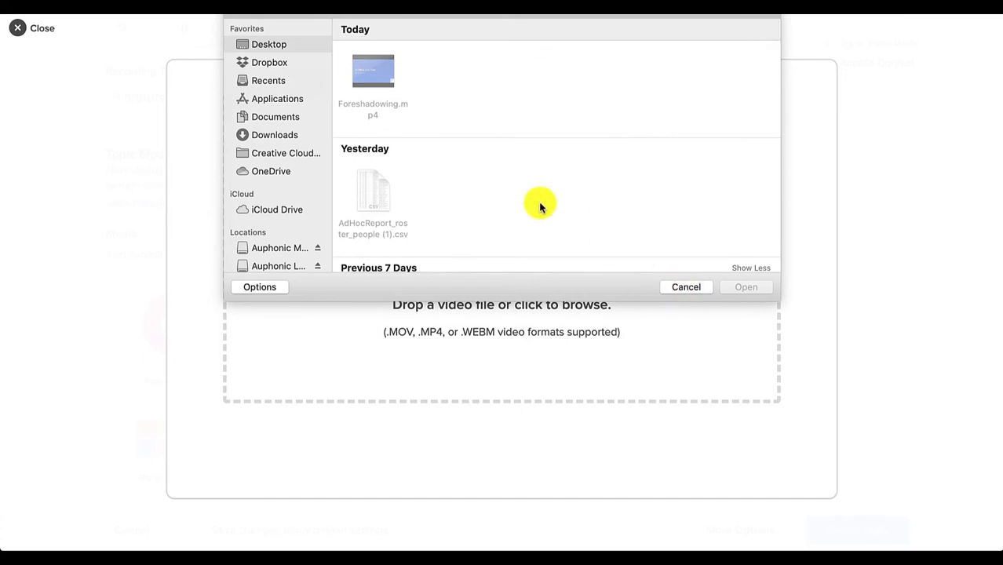
left_click(386, 109)
left_click(746, 286)
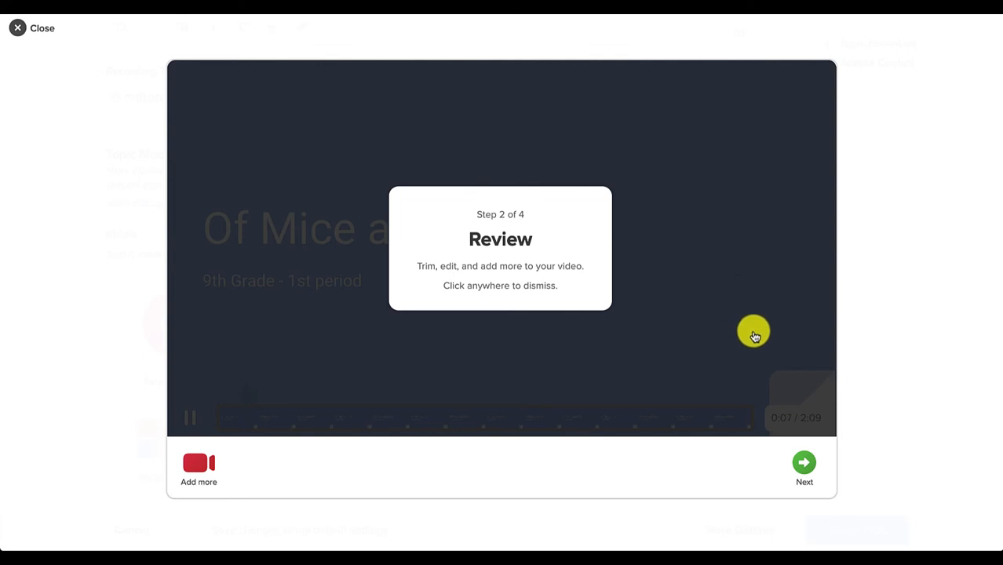
Step: Accept the uploaded video untrimmed with its title slide as the cover image, view the available effects, and complete the upload
left_click(804, 467)
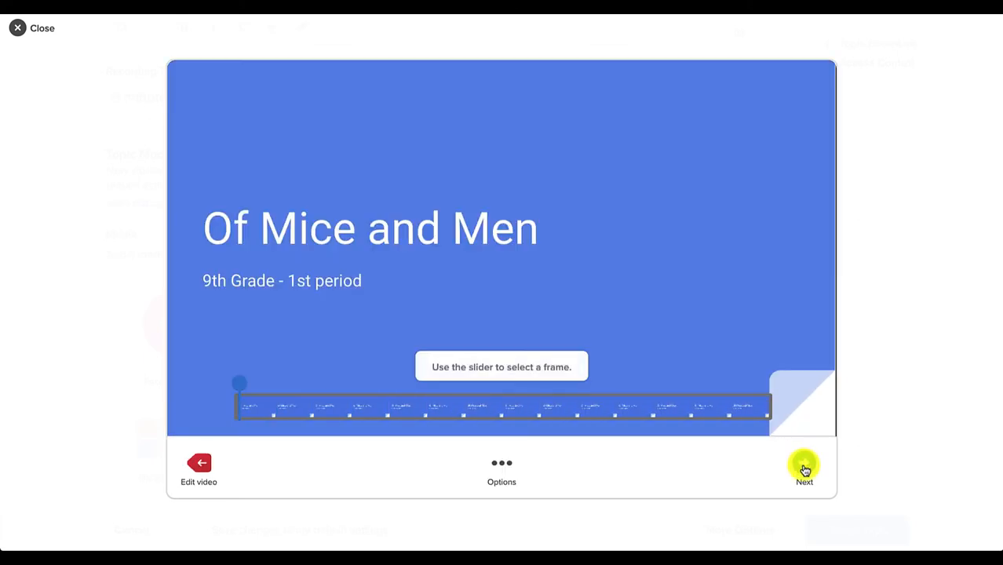
left_click(805, 468)
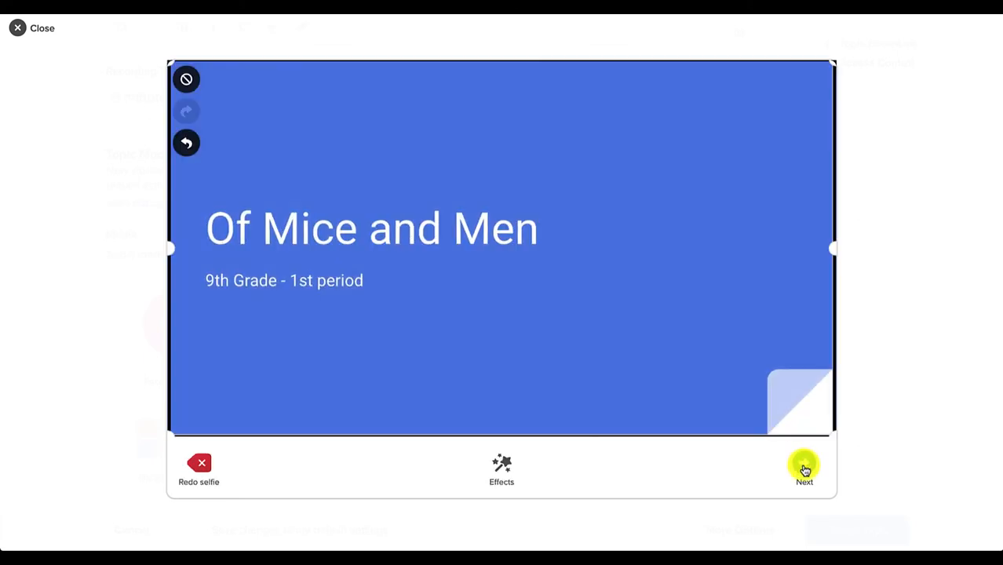
left_click(504, 471)
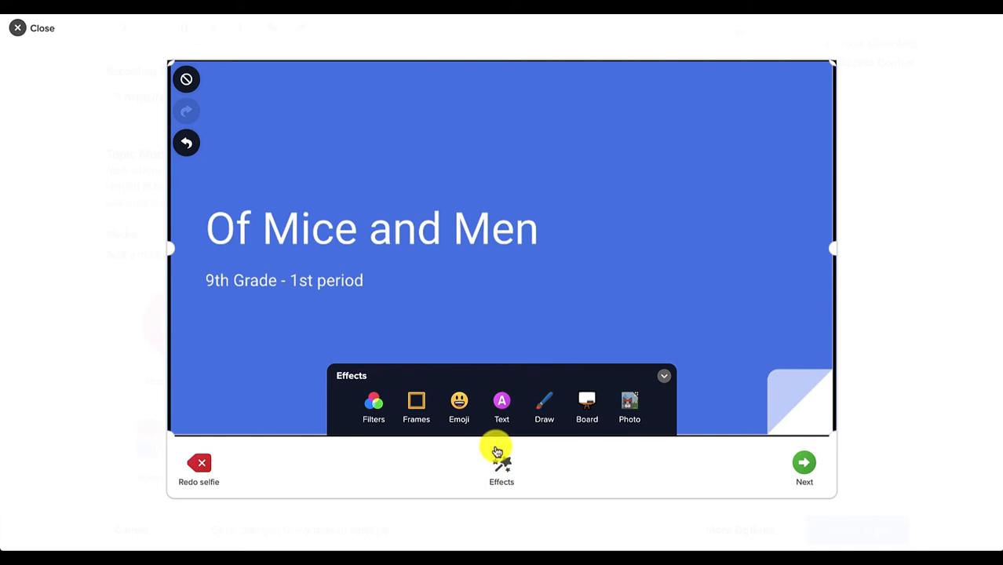
left_click(806, 467)
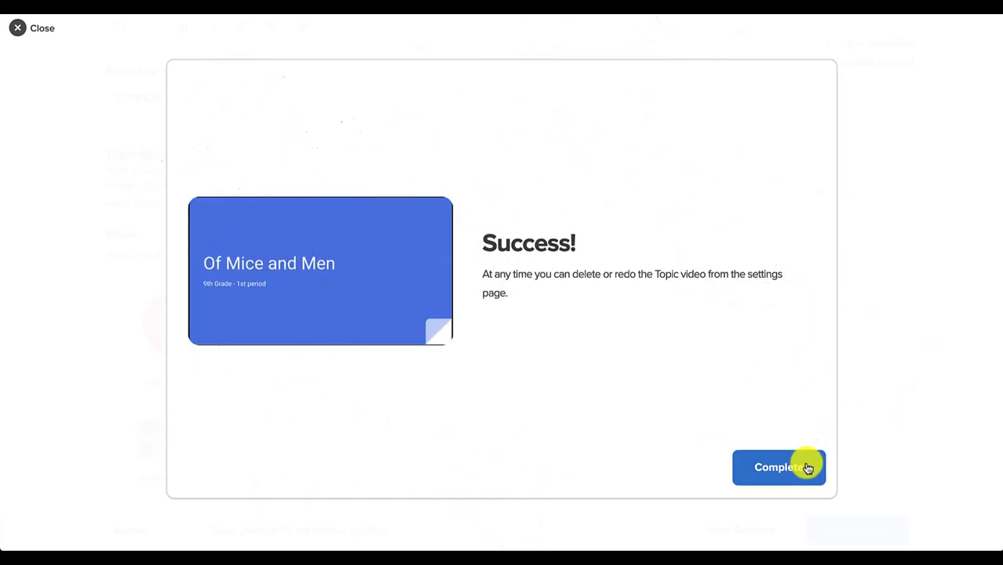
left_click(809, 468)
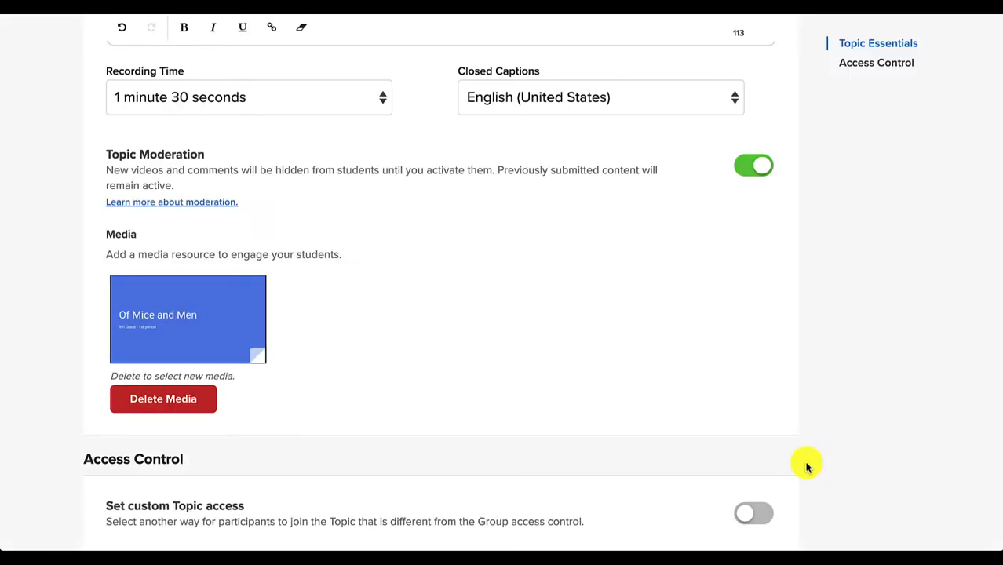
Step: Create the Foreshadowing topic without custom access and finish the sharing dialog
scroll(806, 467, "down", 3)
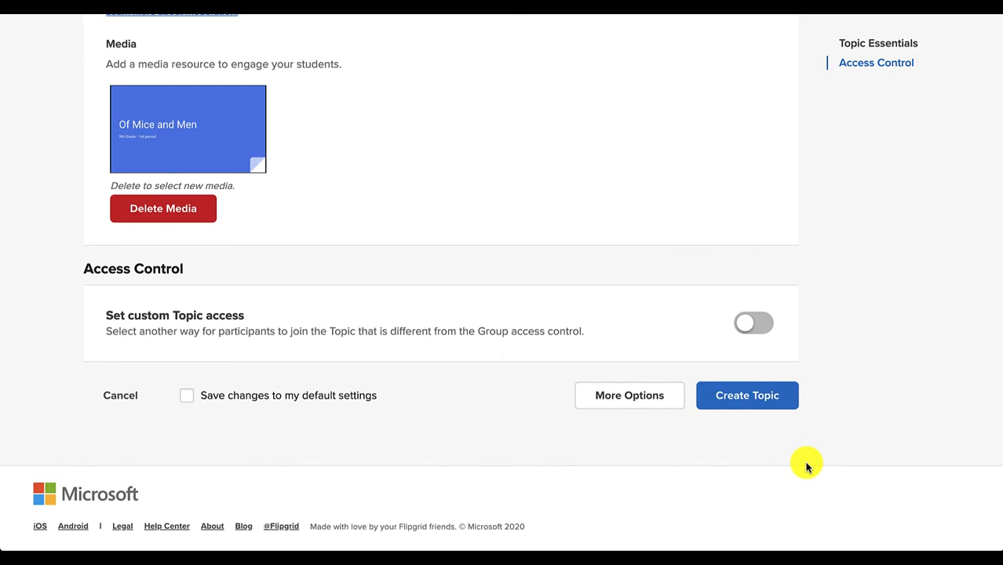
left_click(769, 407)
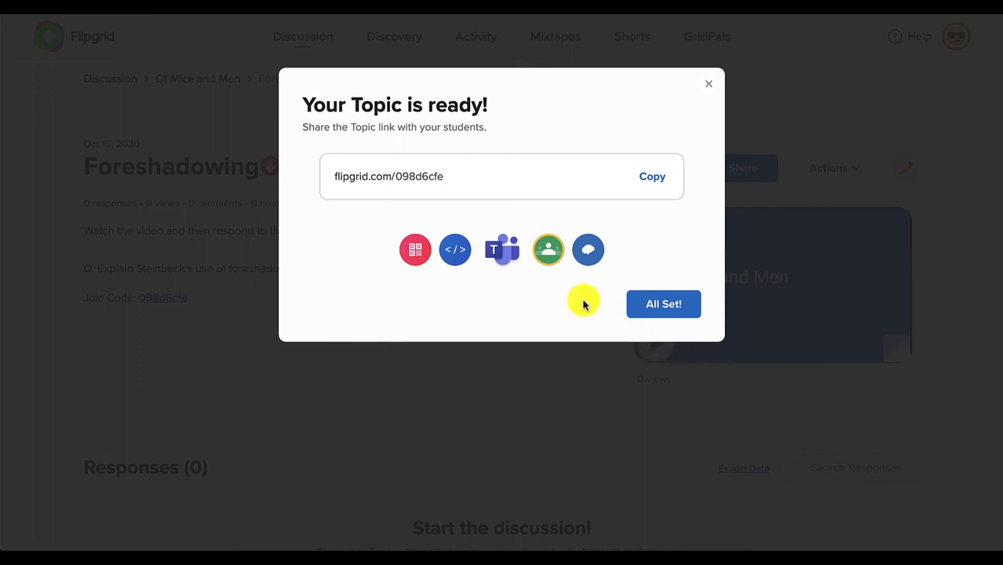
left_click(645, 304)
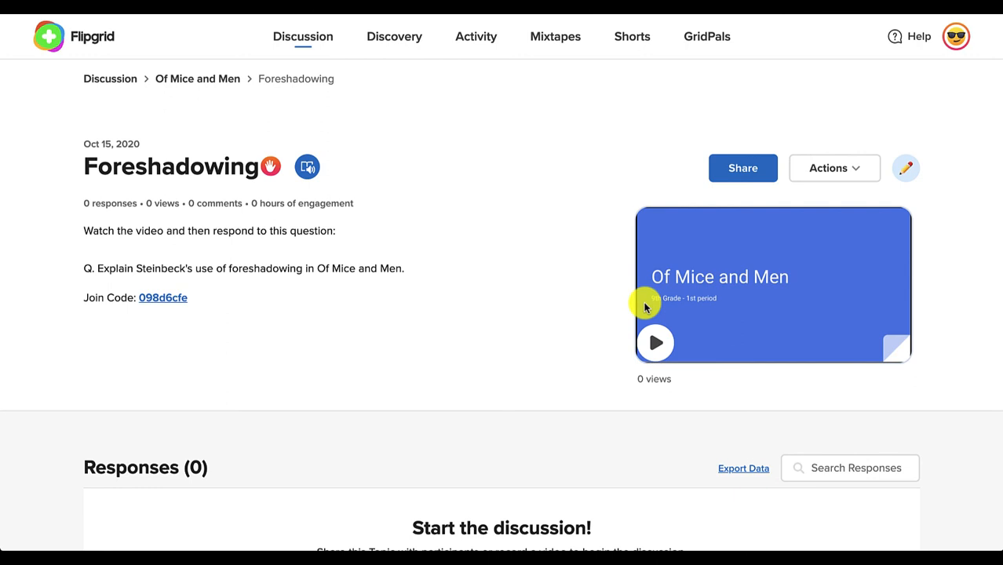
Step: Open the topic's join link to preview the student sign-in page, and examine the Responses section on the topic page
left_click(171, 299)
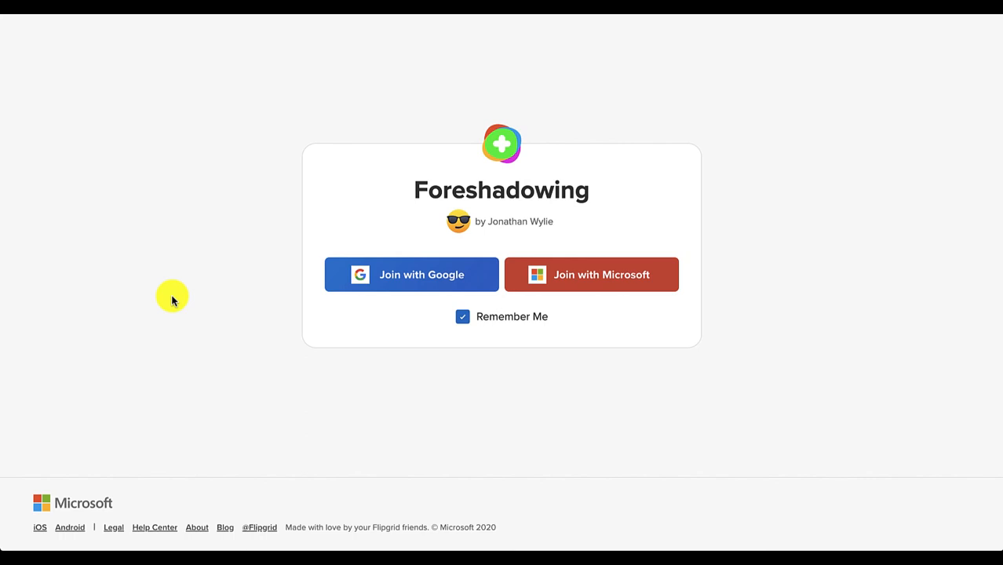
left_click(380, 291)
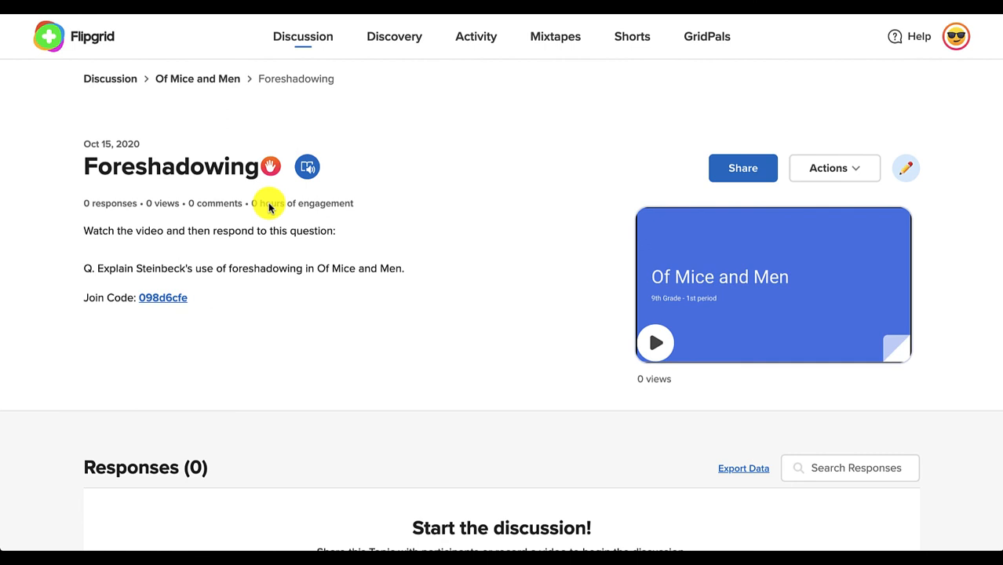
scroll(268, 207, "down", 3)
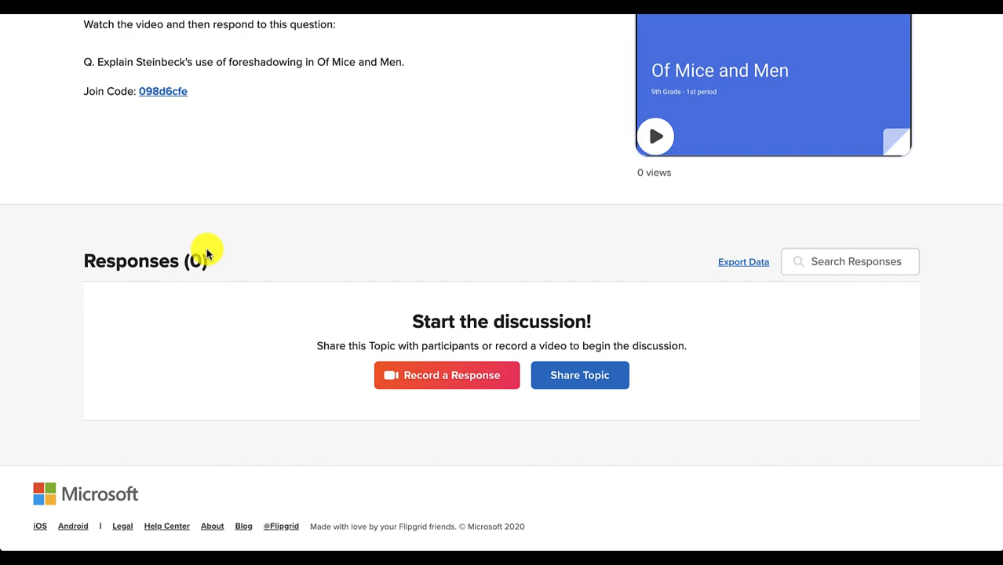
scroll(206, 248, "up", 3)
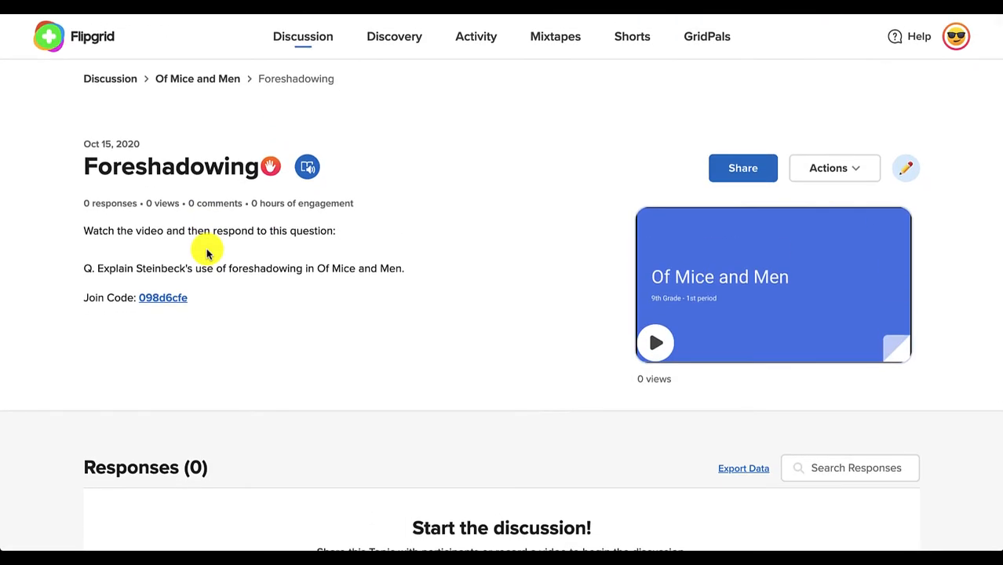